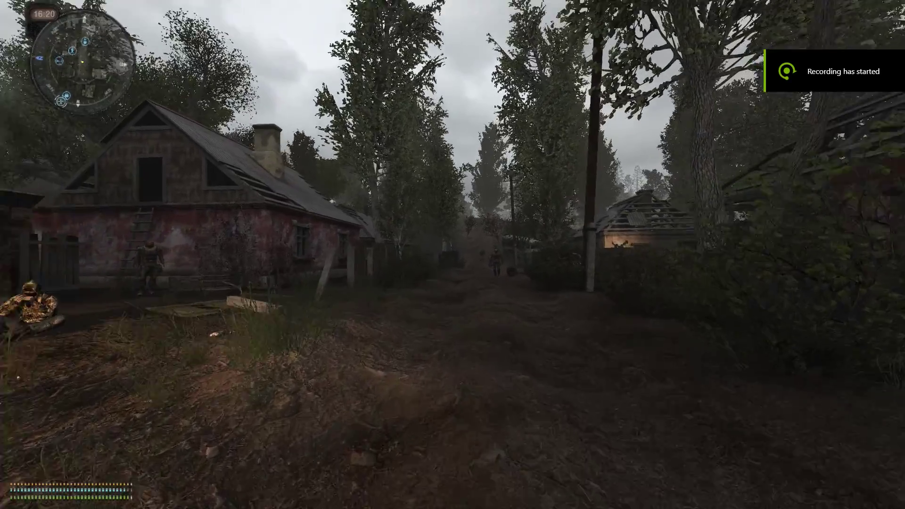
key(w)
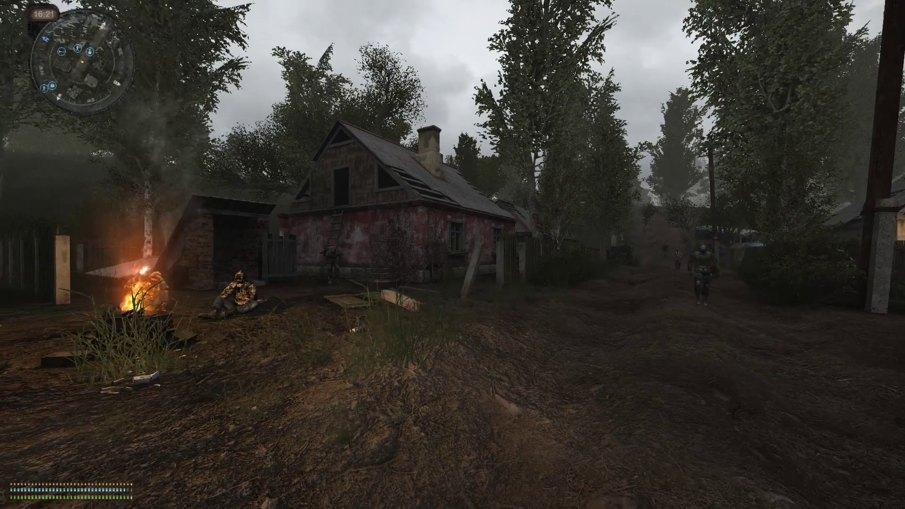
Walk forward down the village path past the house, parked car and villager.
key(w)
key(w)
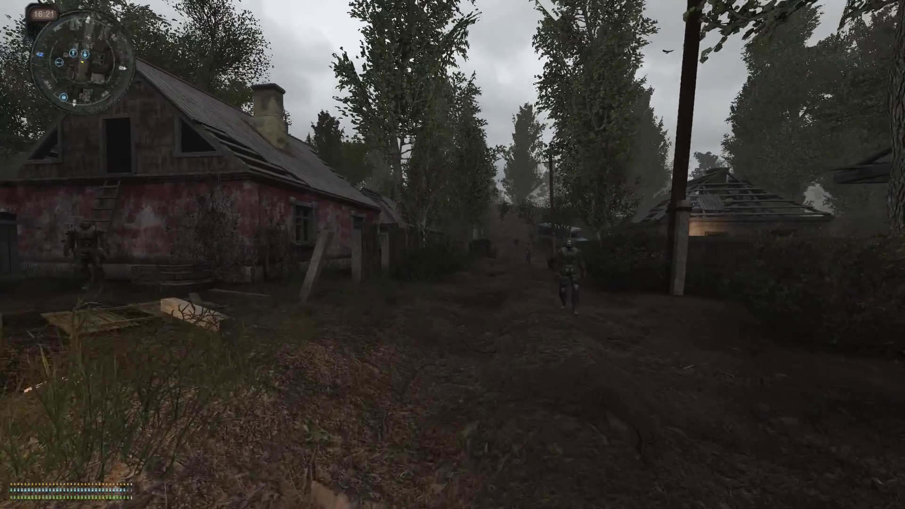
key(w)
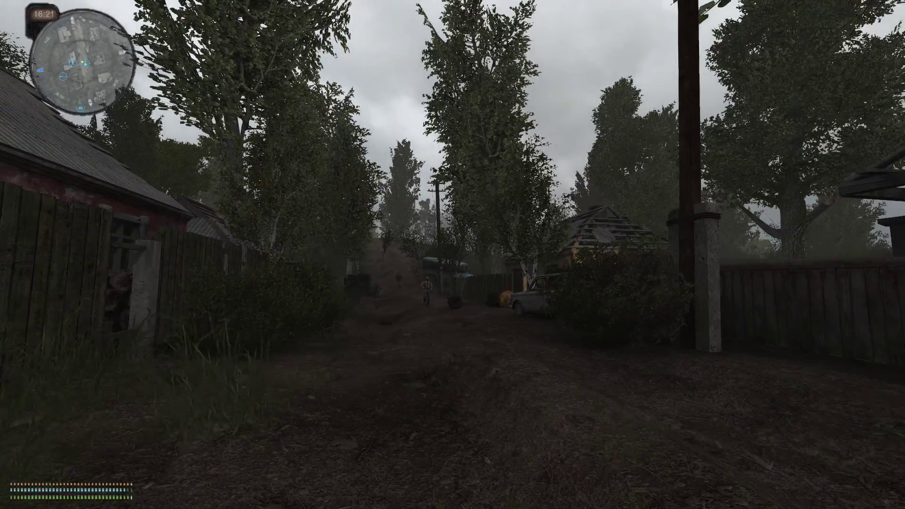
key(w)
key(w)
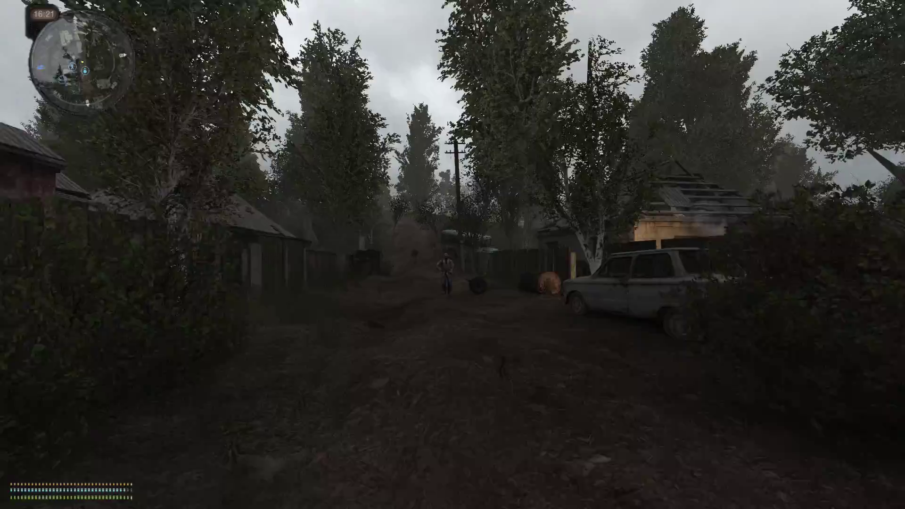
key(w)
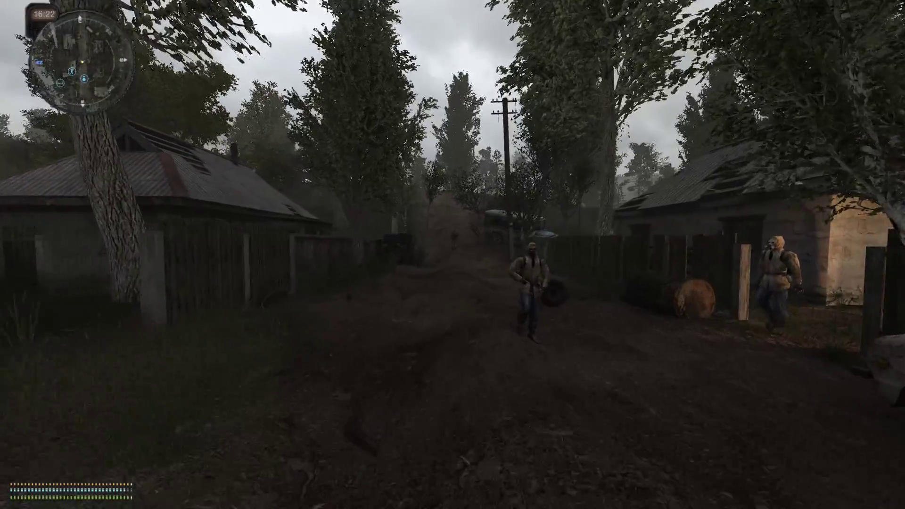
key(w)
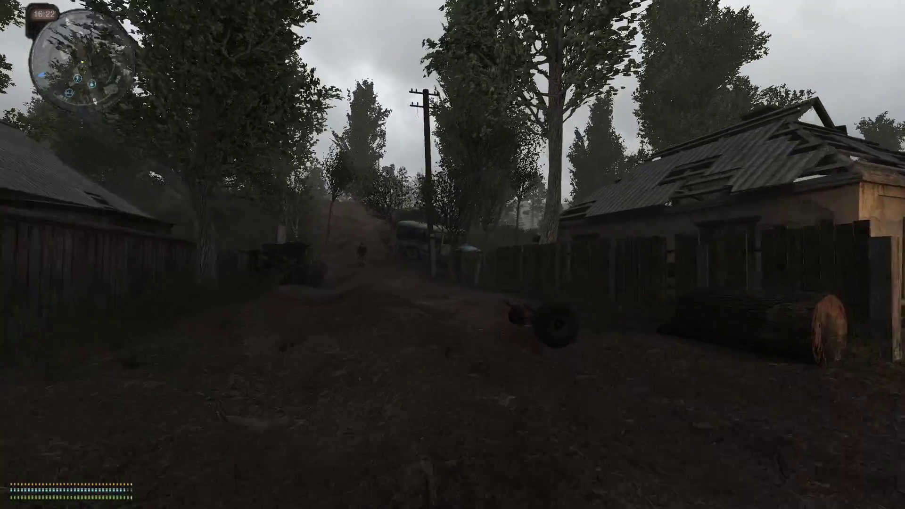
key(w)
Quit the game via Exit to Windows and bring the ModDB Anomaly page forward in Chrome.
key(Escape)
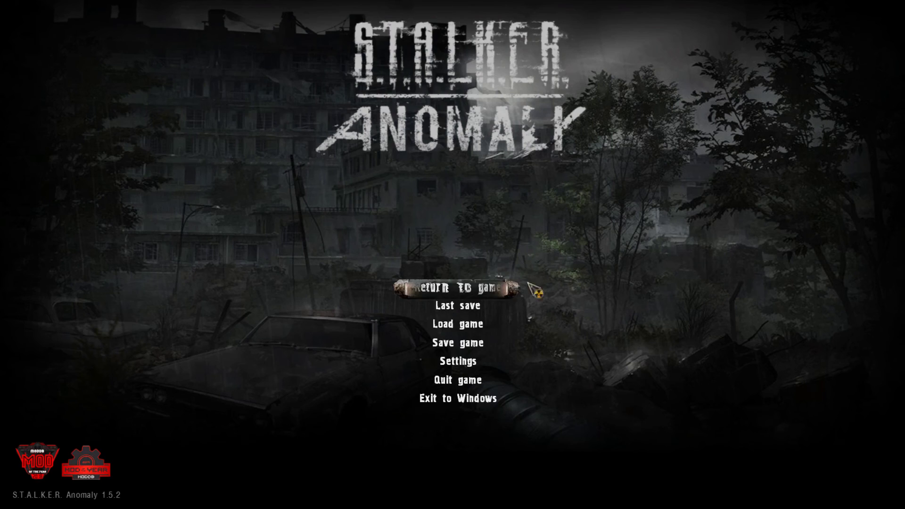
click(452, 400)
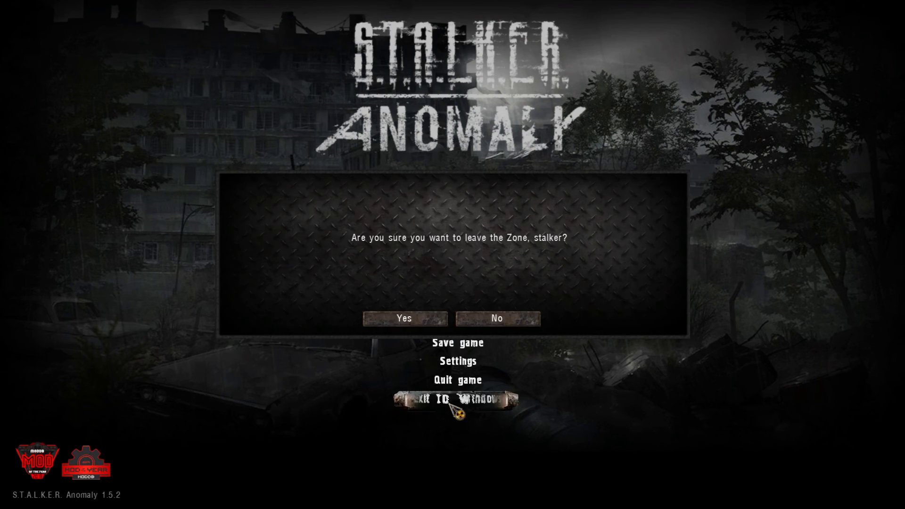
click(416, 319)
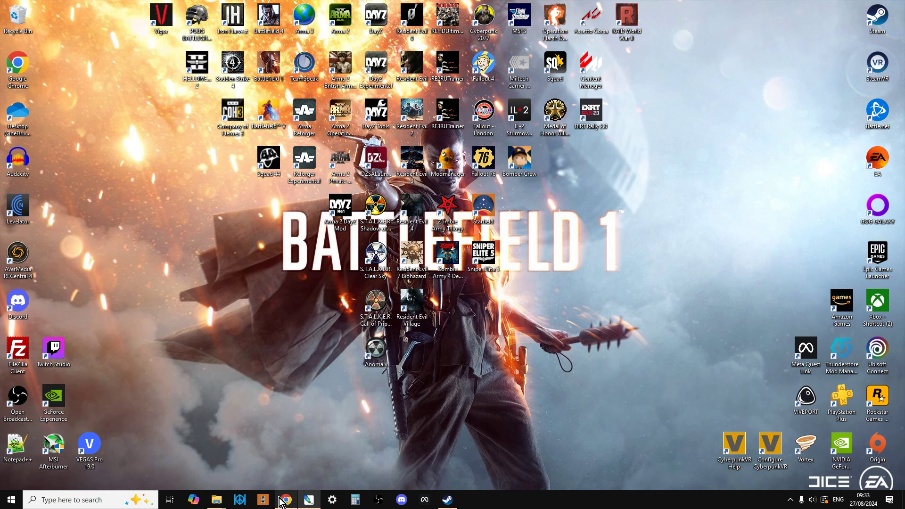
click(283, 501)
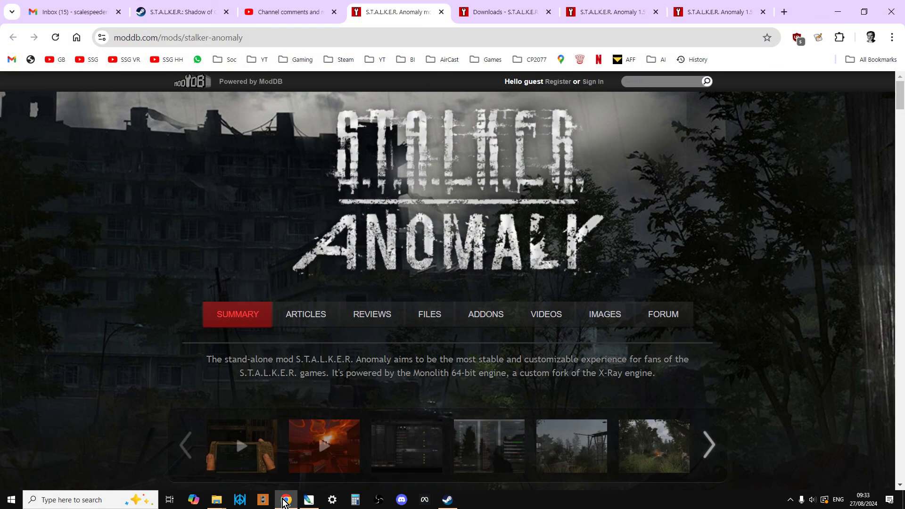
View the Anomaly 1.5.1 full version download page, then select the example zipped file in Downloads.
click(507, 16)
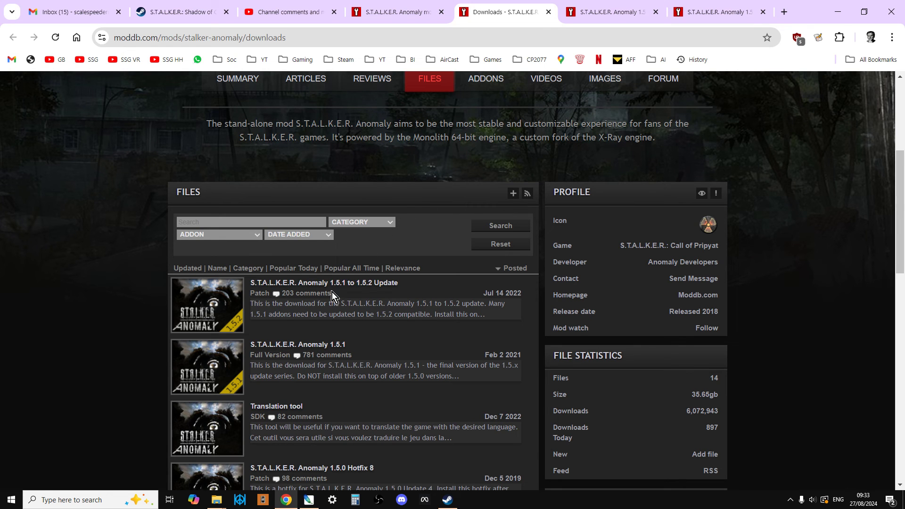
click(315, 353)
scroll(335, 350, down, 2)
scroll(348, 344, down, 3)
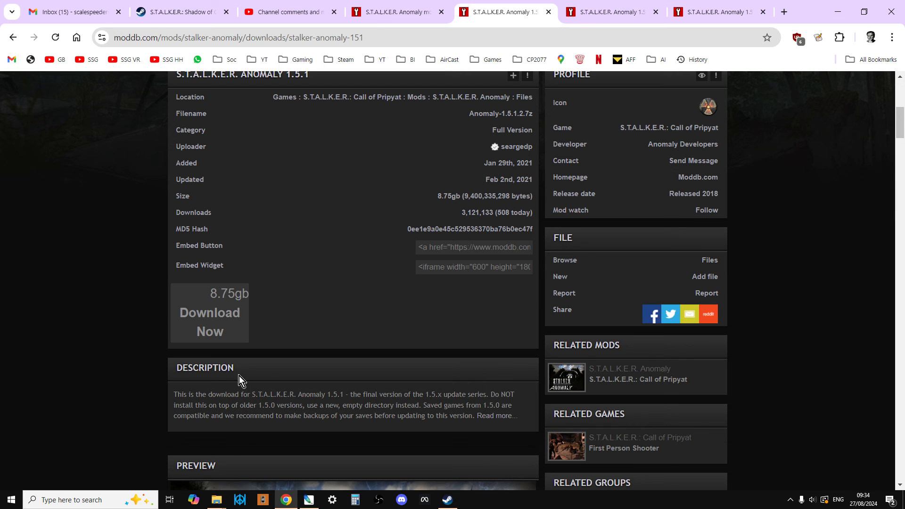
mouse_move(216, 500)
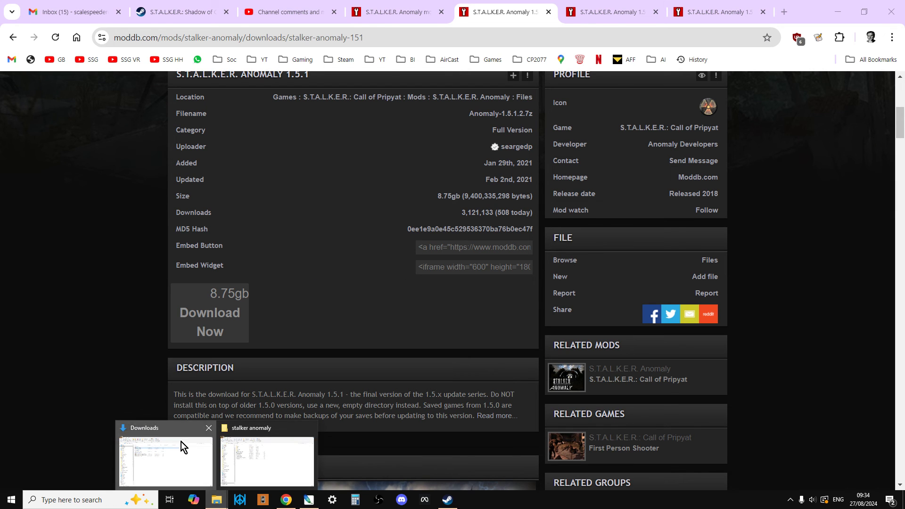
click(182, 445)
click(188, 120)
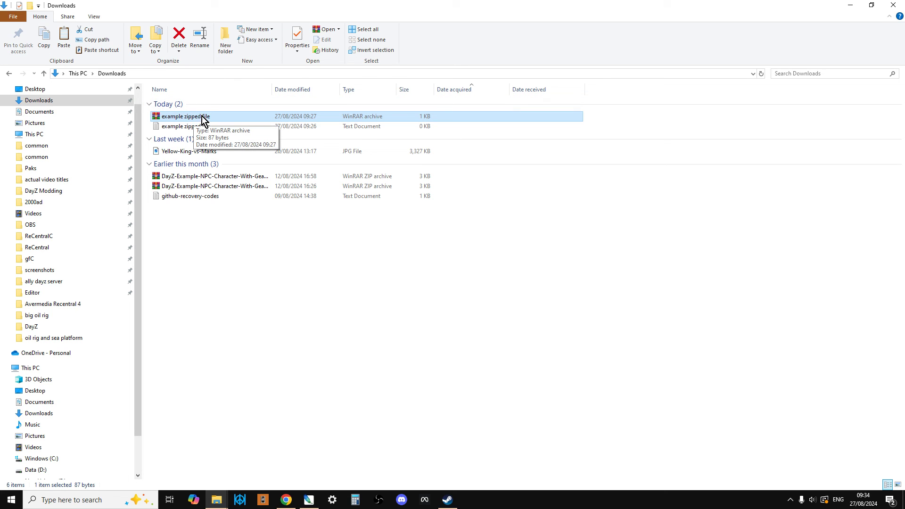
Copy the example zipped file and paste it into D:\stalker anomaly.
right_click(189, 118)
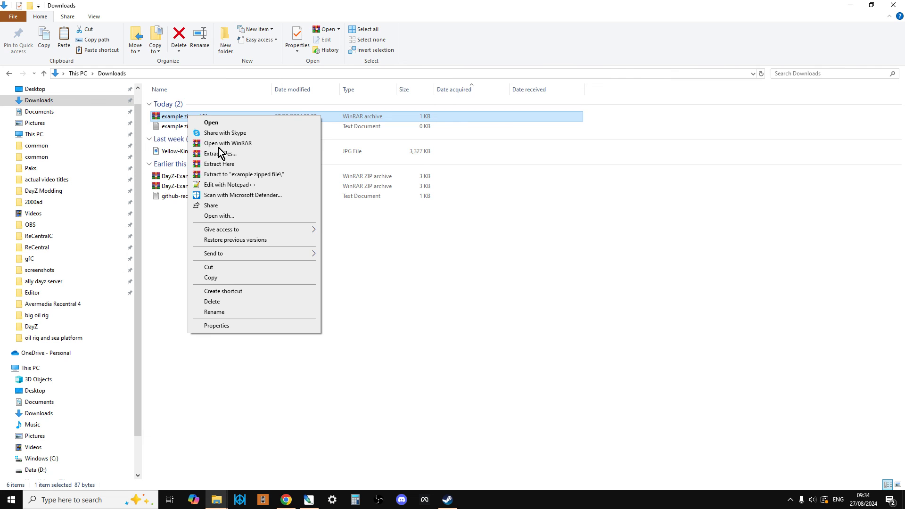
click(227, 278)
scroll(51, 319, down, 1)
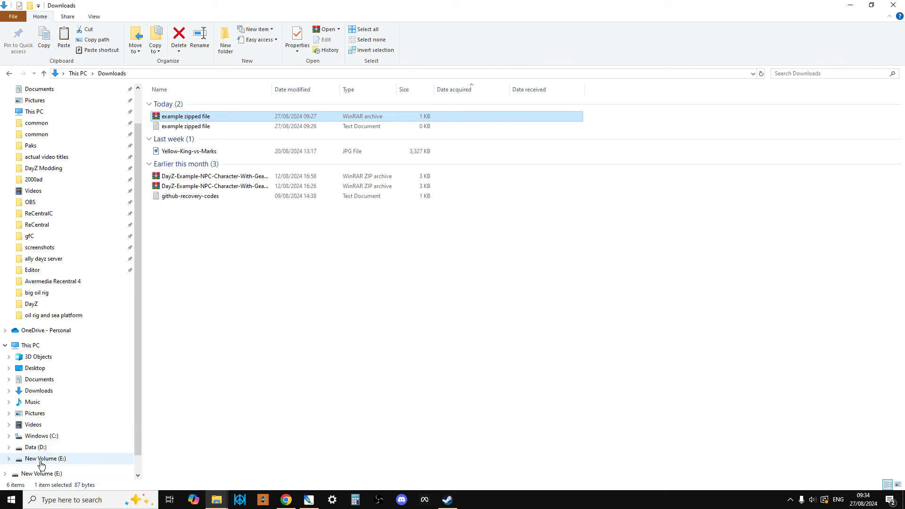
click(39, 448)
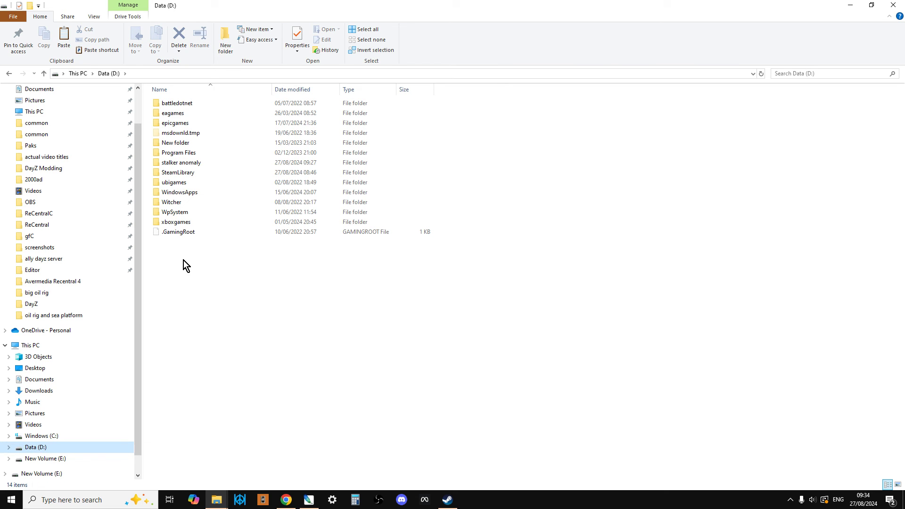
double_click(190, 165)
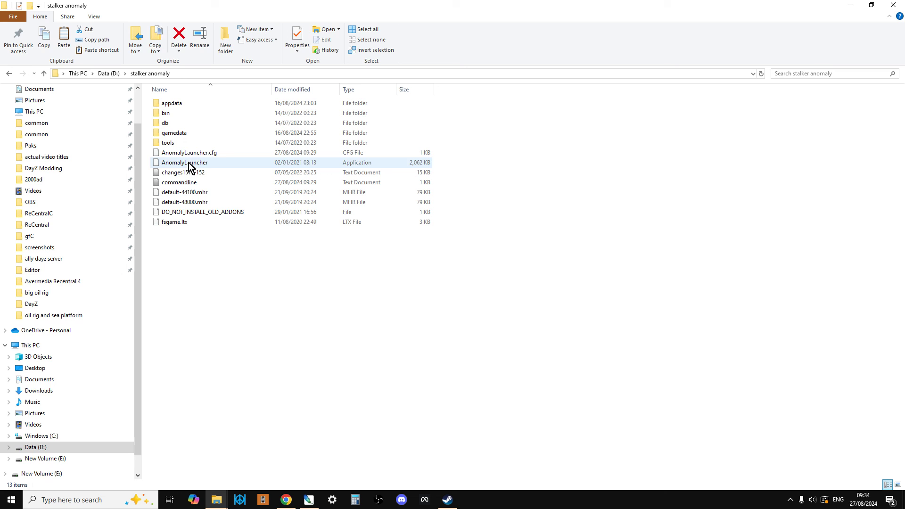
right_click(261, 278)
click(300, 347)
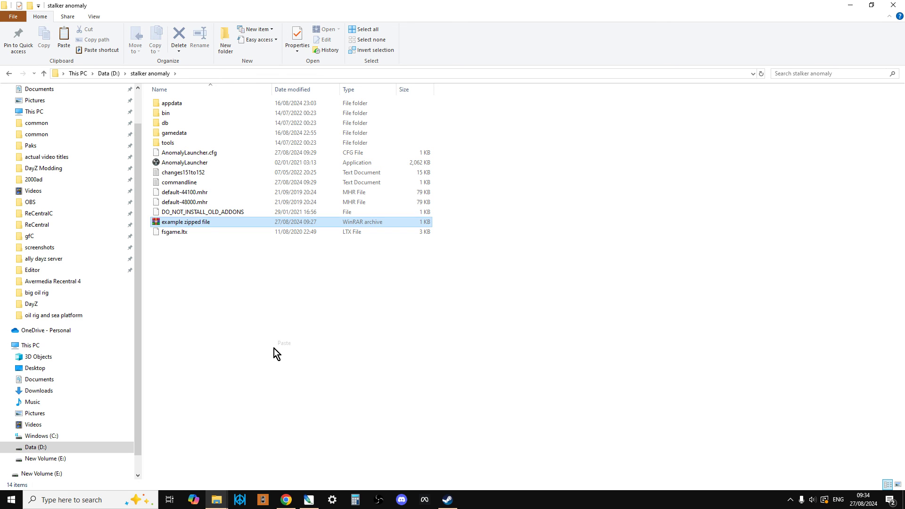
Remove the subfolder from WinRAR's extraction path, cancel extraction, and return to the ModDB page.
right_click(189, 226)
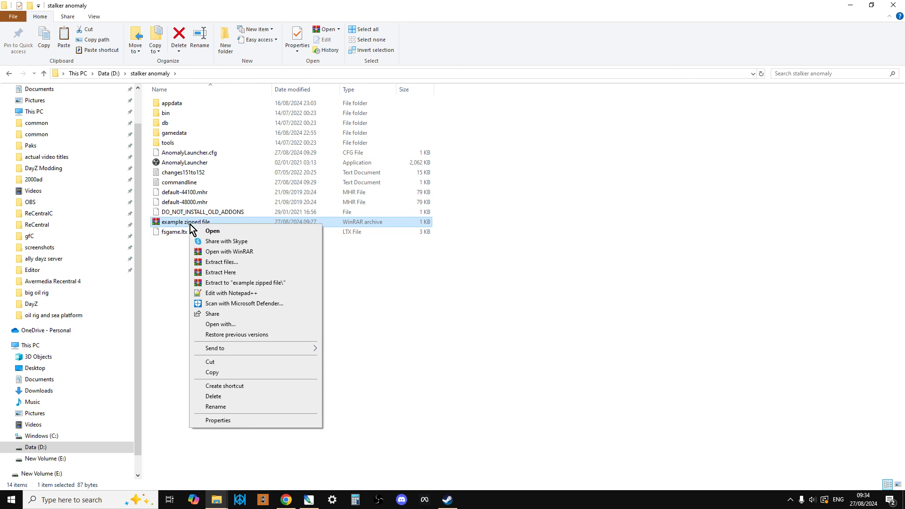
click(237, 266)
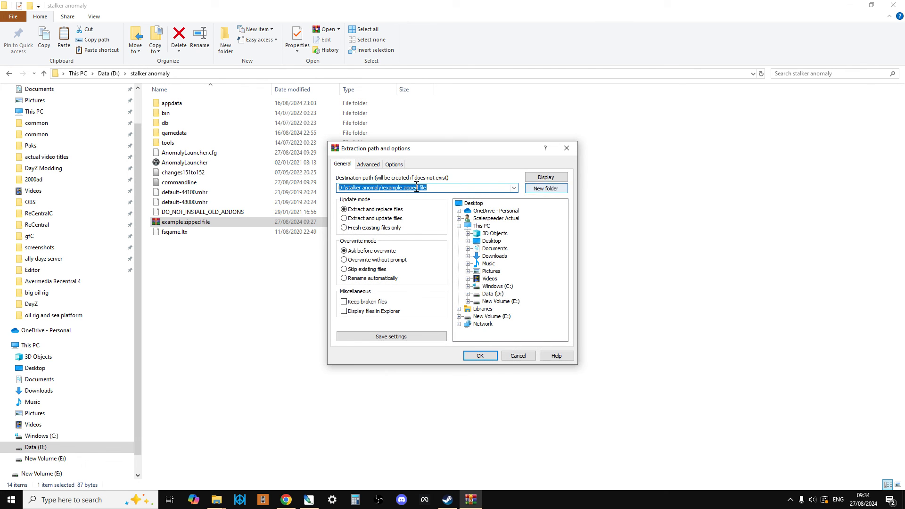
drag(383, 188, 536, 199)
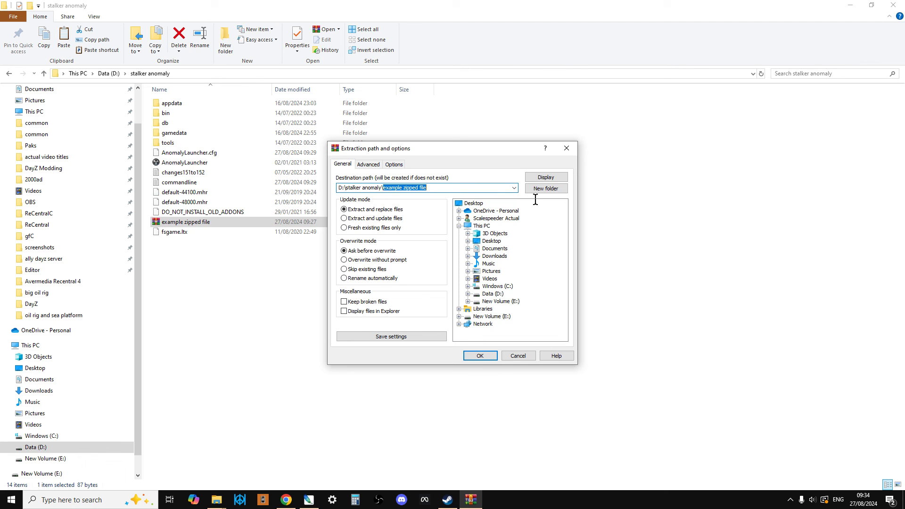
key(BackSpace)
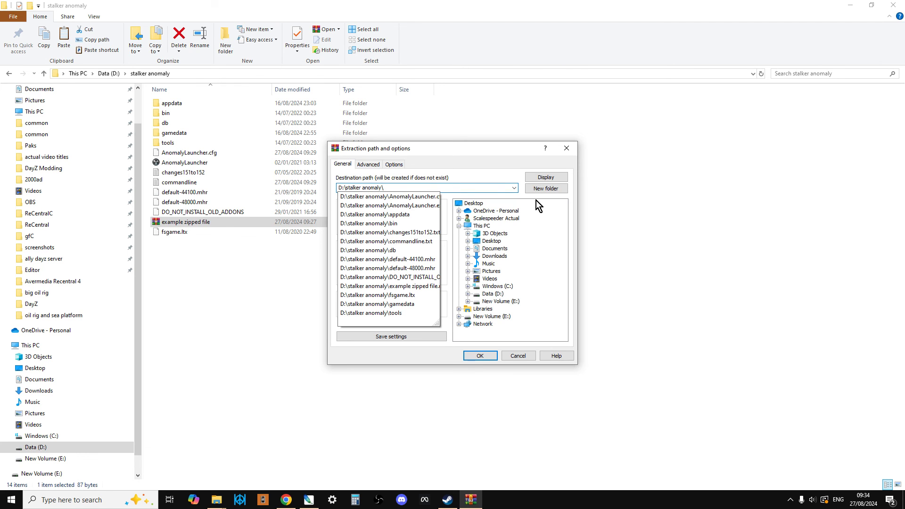
click(524, 359)
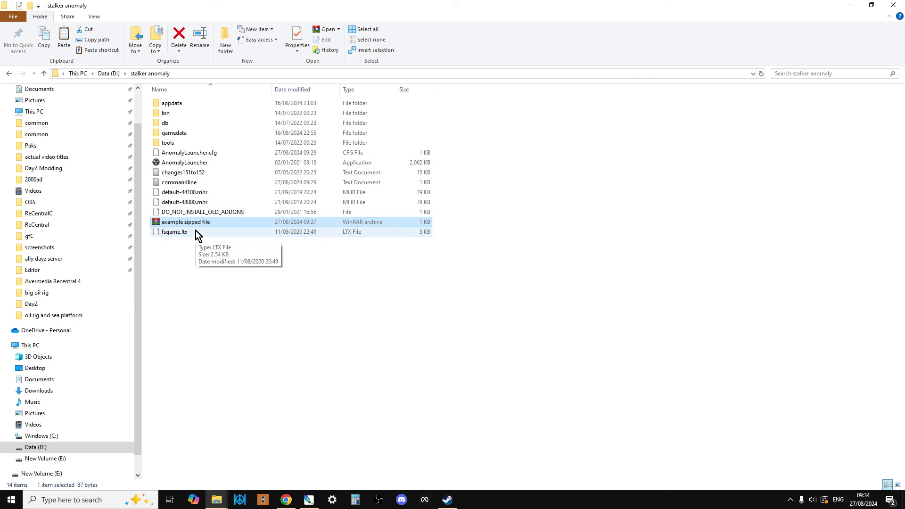
click(287, 499)
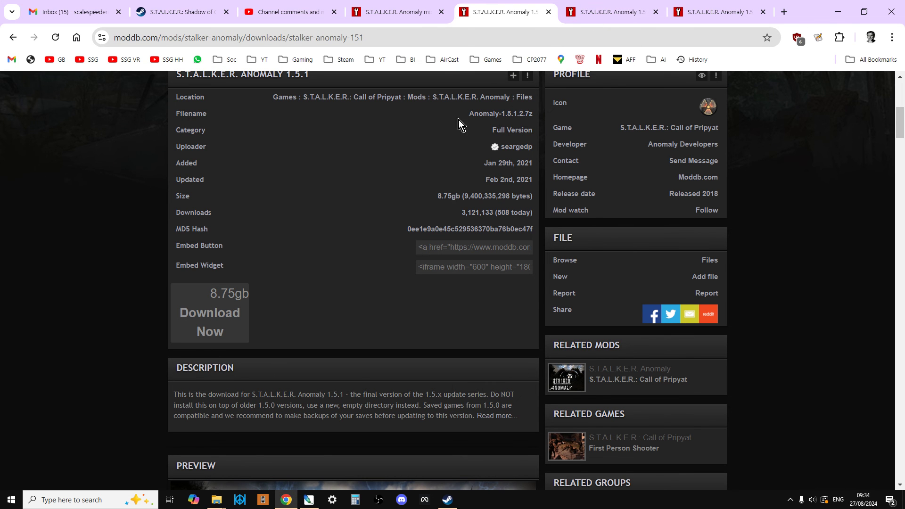
View the Anomaly 1.5.1 to 1.5.2 Update file page, then bring the stalker anomaly folder back to the front.
click(400, 11)
scroll(431, 309, down, 3)
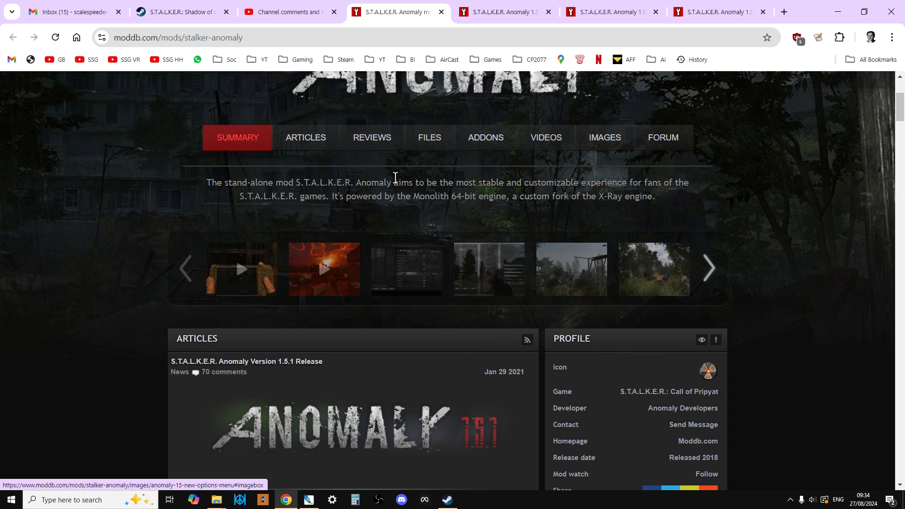
click(429, 138)
scroll(466, 256, down, 3)
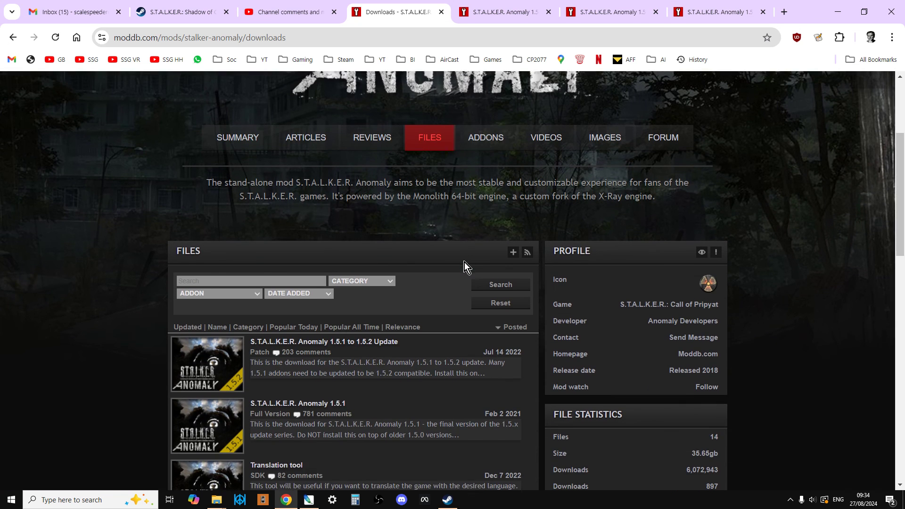
click(359, 283)
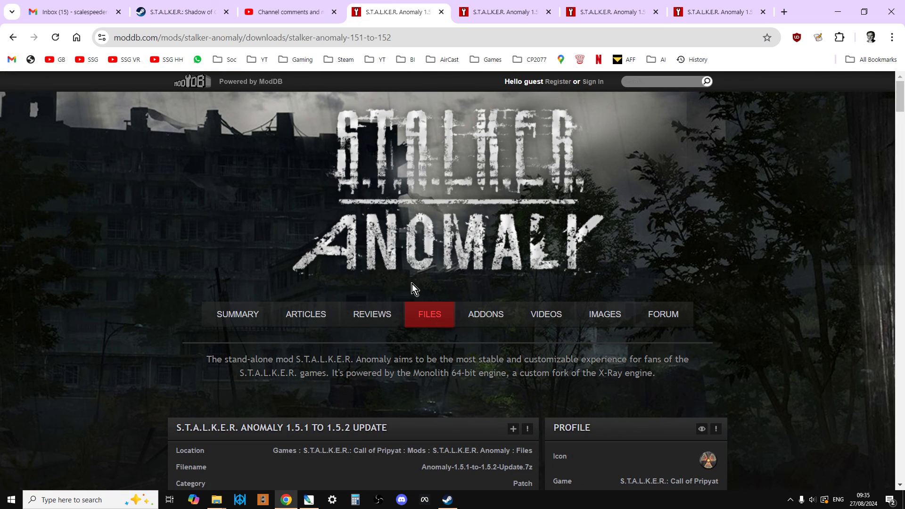
scroll(419, 288, down, 2)
scroll(419, 288, down, 2)
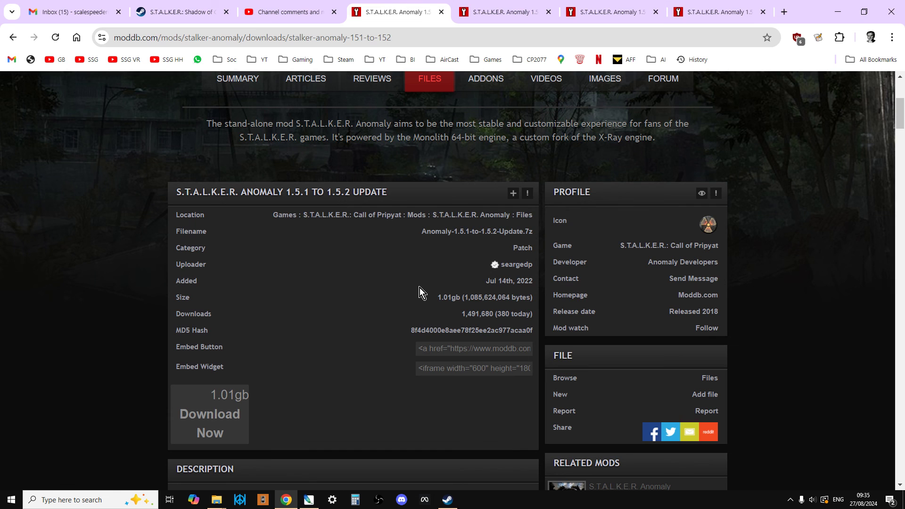
scroll(421, 298, down, 1)
scroll(442, 251, down, 1)
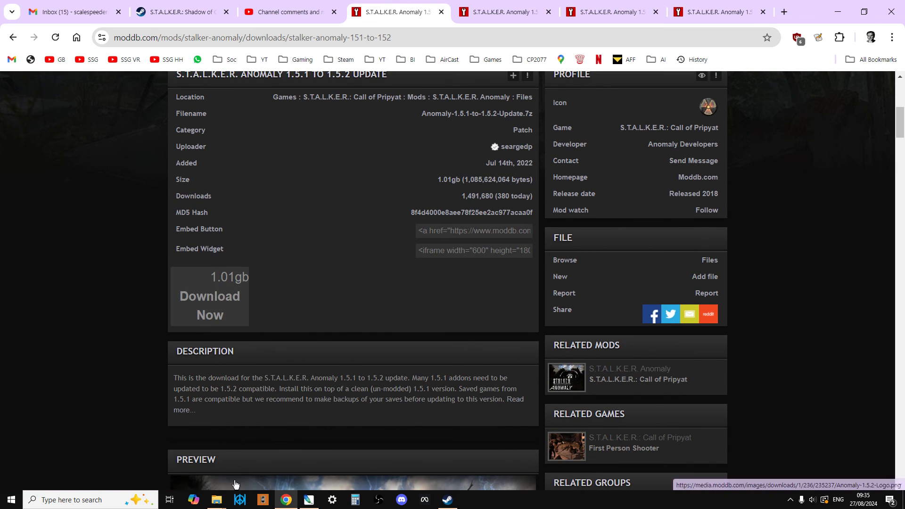
click(220, 501)
click(229, 487)
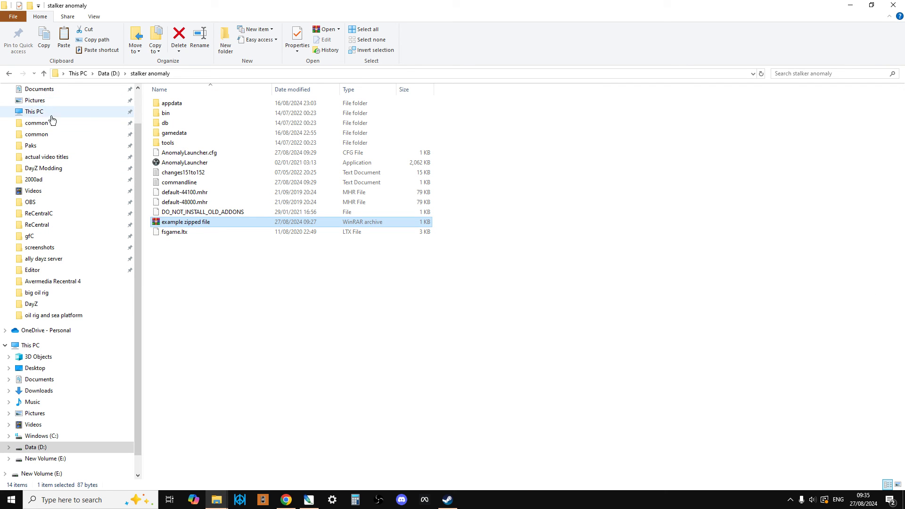
scroll(55, 142, up, 1)
Copy the example zipped file from Downloads into D:\stalker anomaly, replacing the existing copy.
click(43, 101)
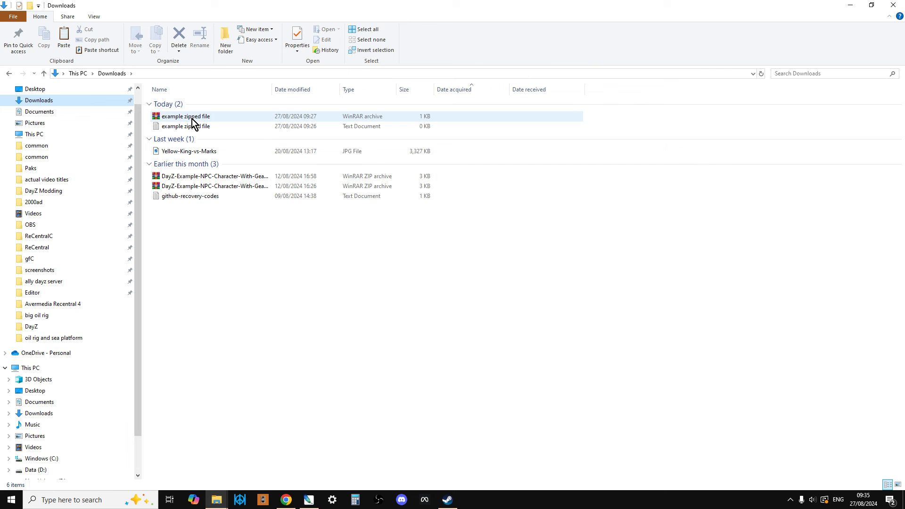
right_click(192, 118)
click(230, 287)
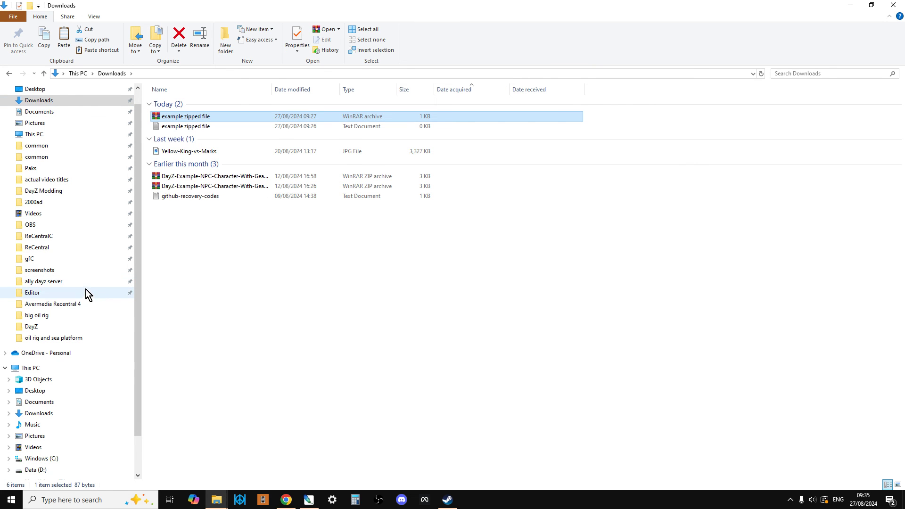
scroll(76, 319, down, 1)
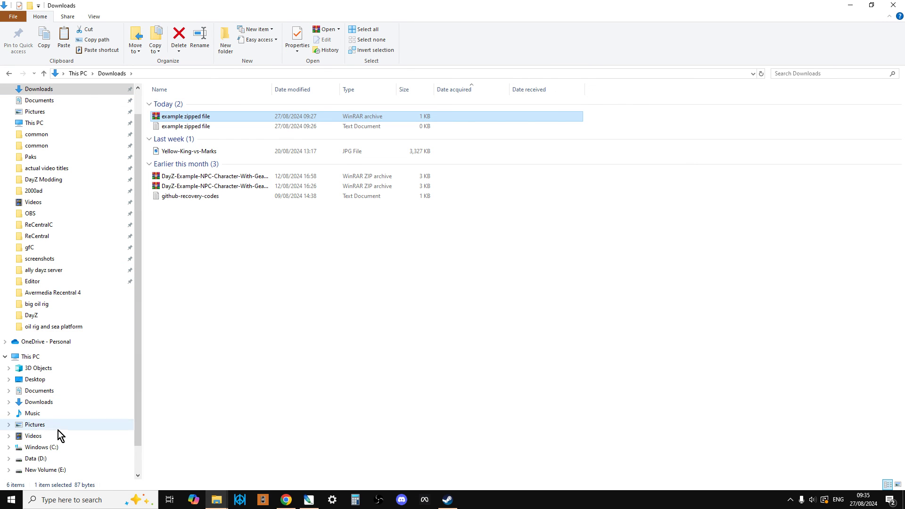
click(46, 461)
click(191, 168)
double_click(191, 168)
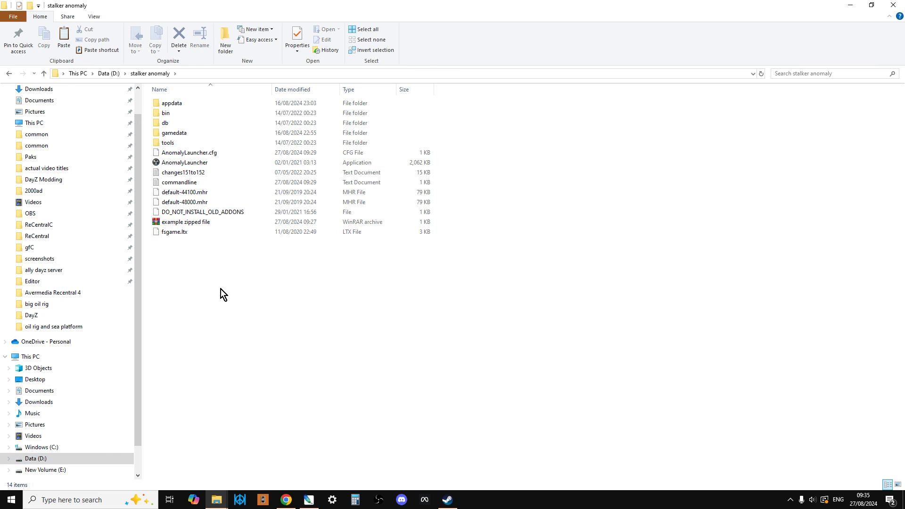
right_click(222, 289)
click(264, 350)
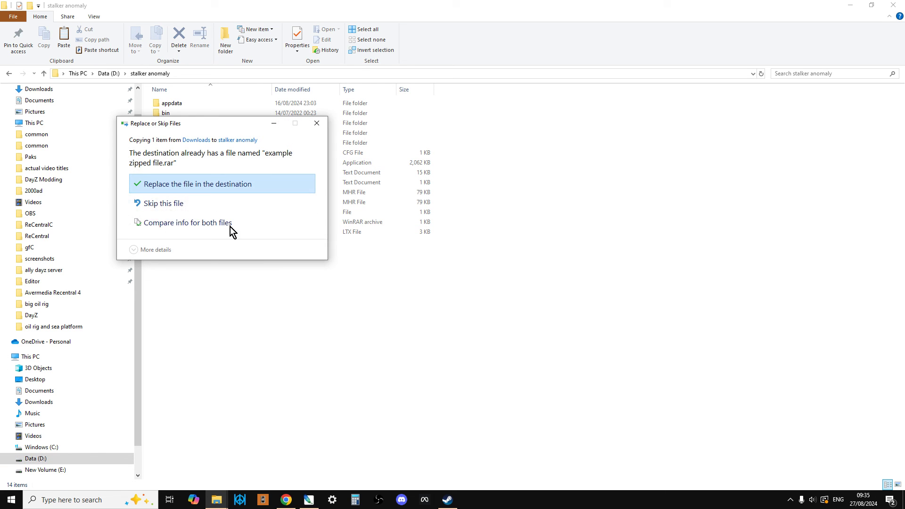
click(196, 189)
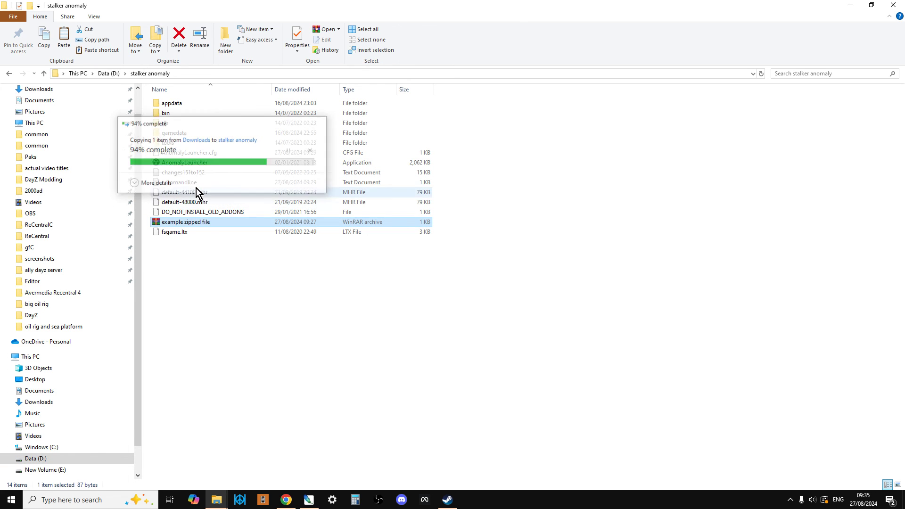
Choose an extraction option for the example zipped archive in the stalker anomaly folder.
right_click(196, 224)
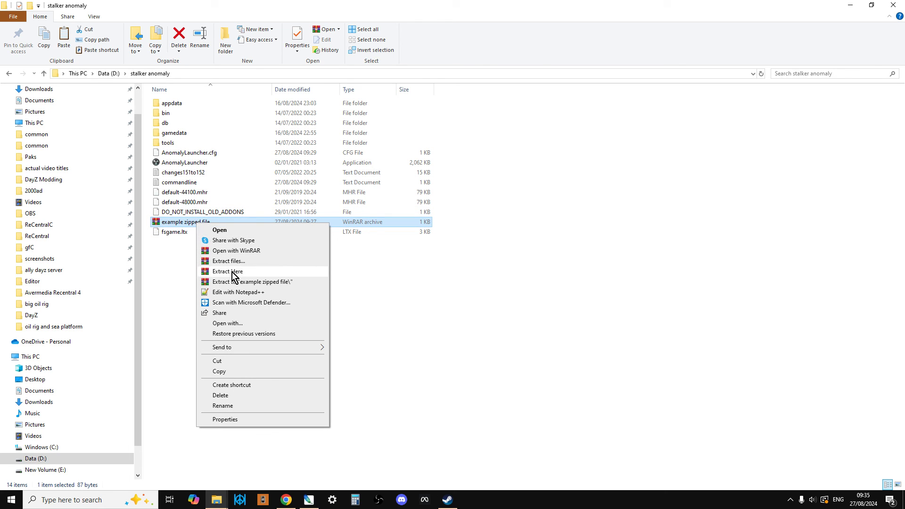
click(162, 281)
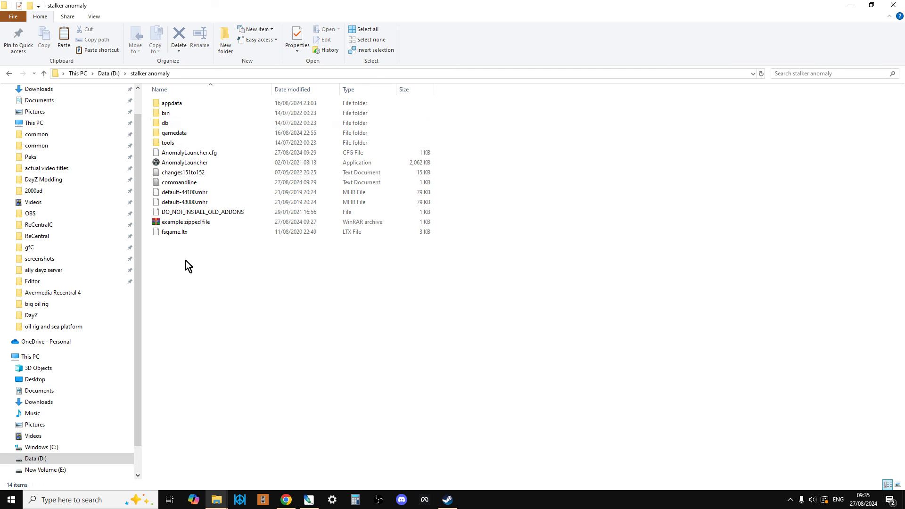
Start AnomalyLauncher from the stalker anomaly folder, then bring the ModDB update page forward.
double_click(195, 164)
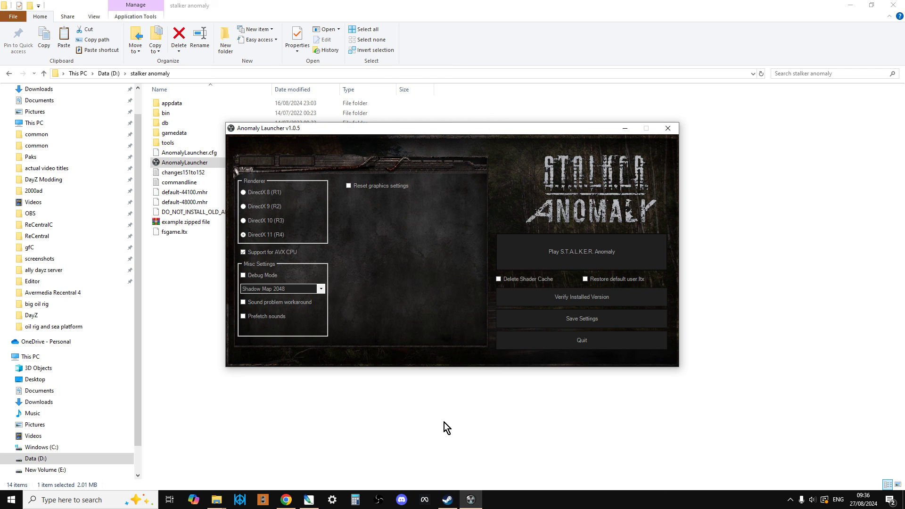
click(286, 500)
scroll(348, 380, up, 2)
scroll(348, 380, up, 4)
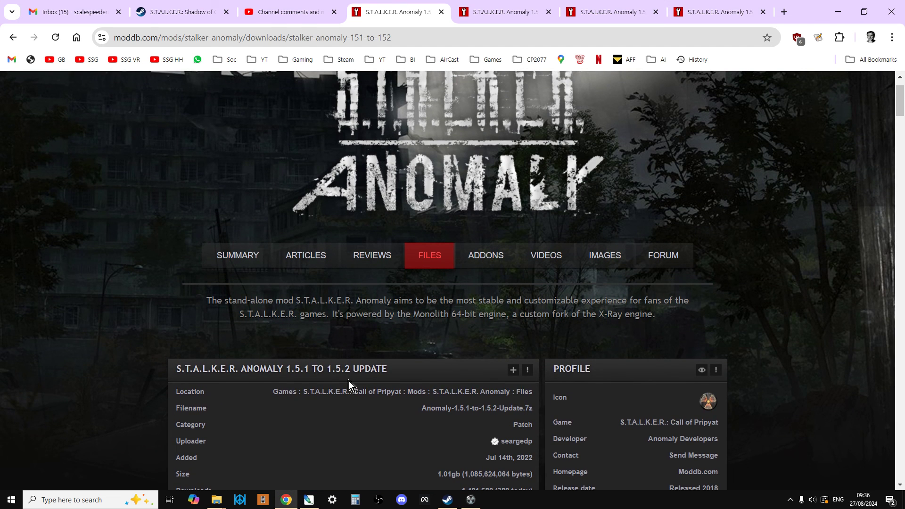
scroll(349, 382, up, 1)
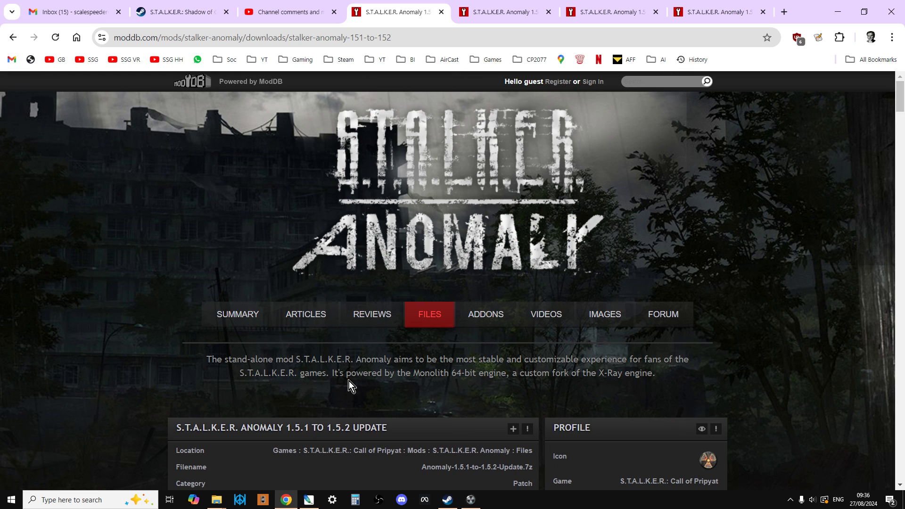